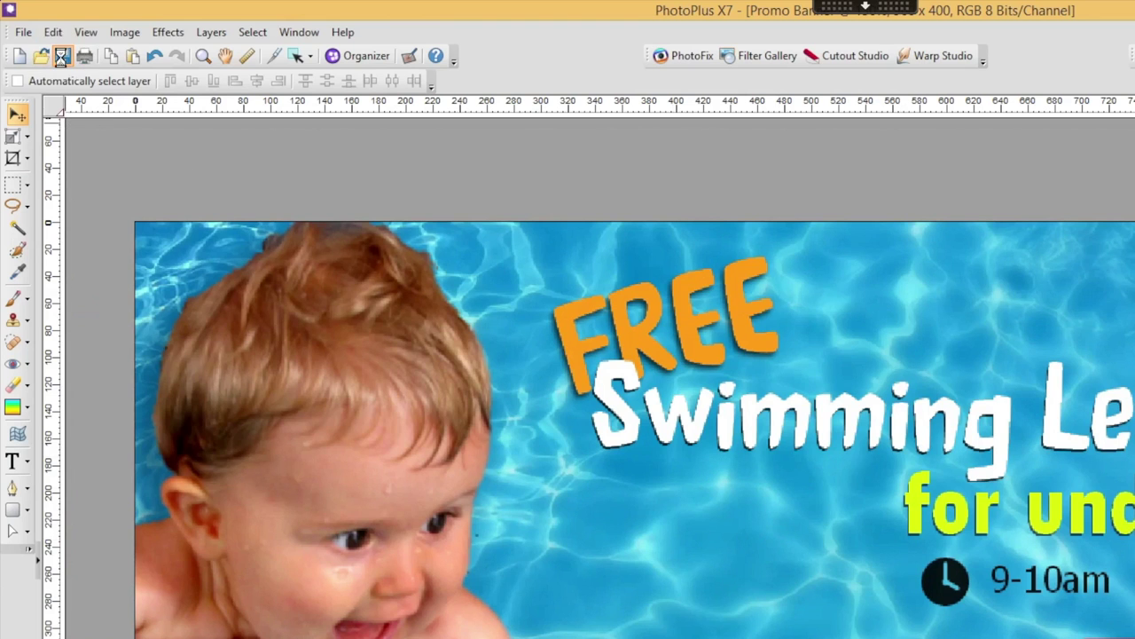
Open the Export Optimizer from the File menu and keep PNG as the 960×400 format.
click(23, 33)
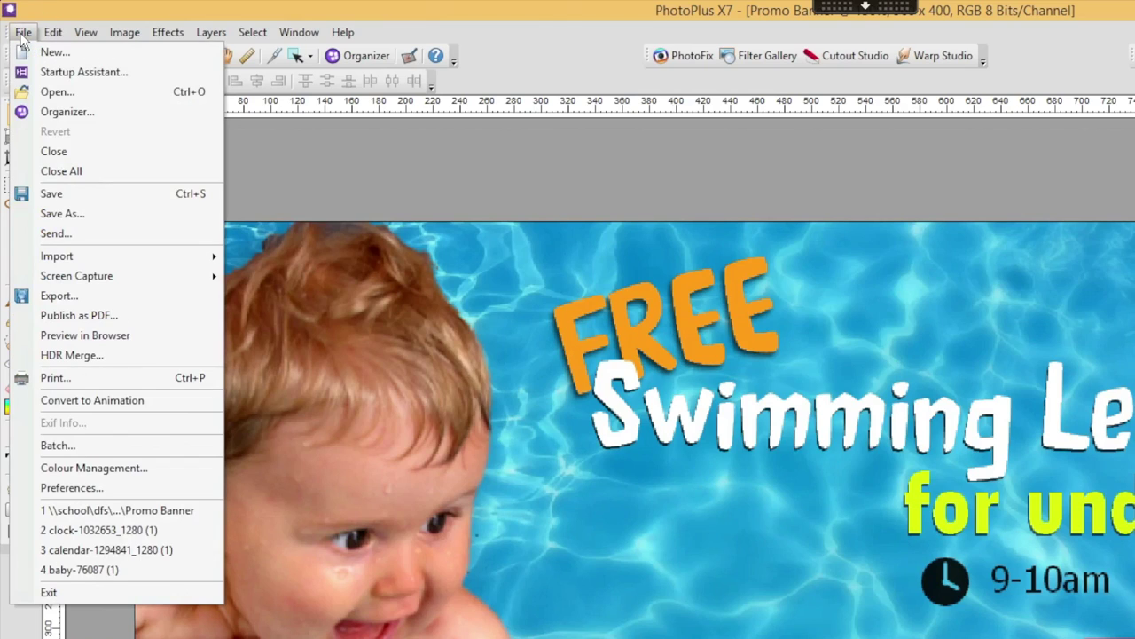
click(179, 302)
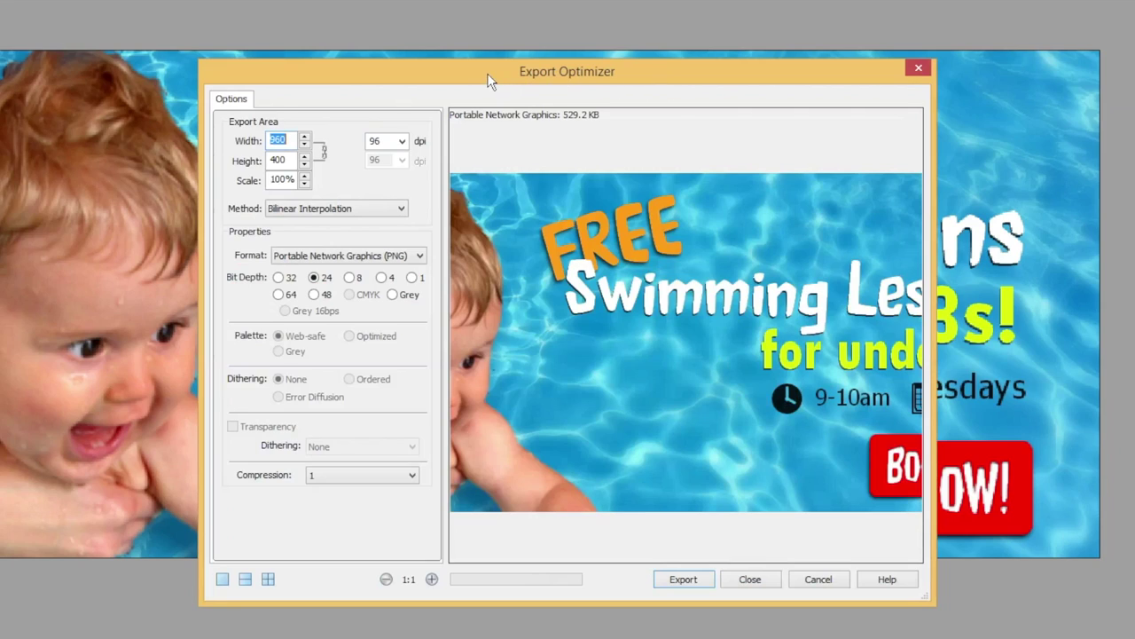
drag(487, 73, 461, 66)
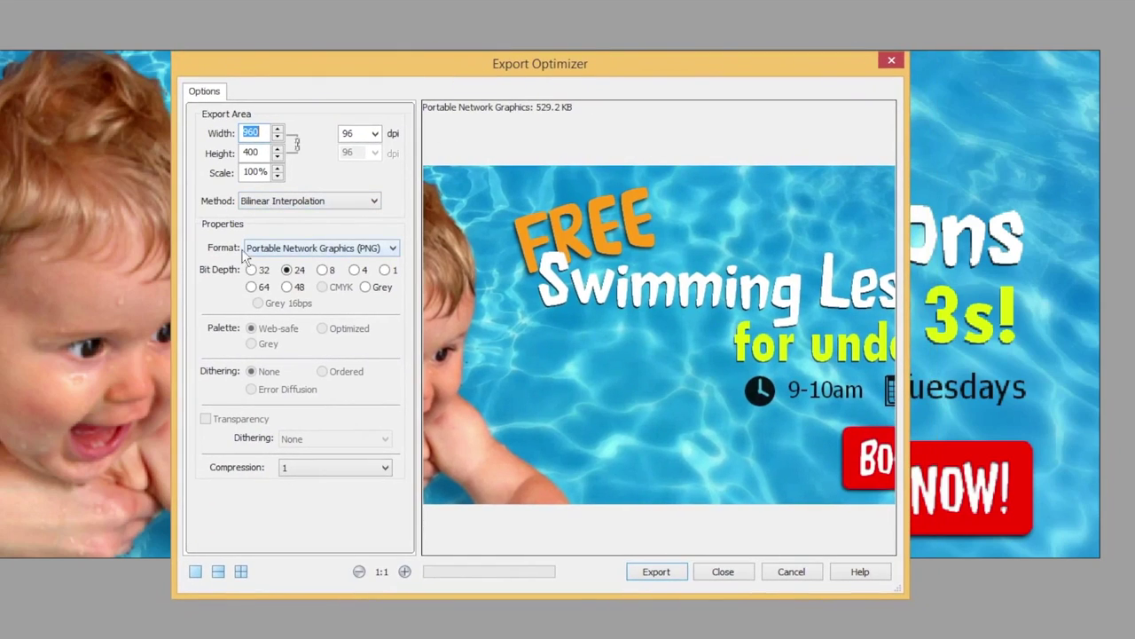
click(392, 248)
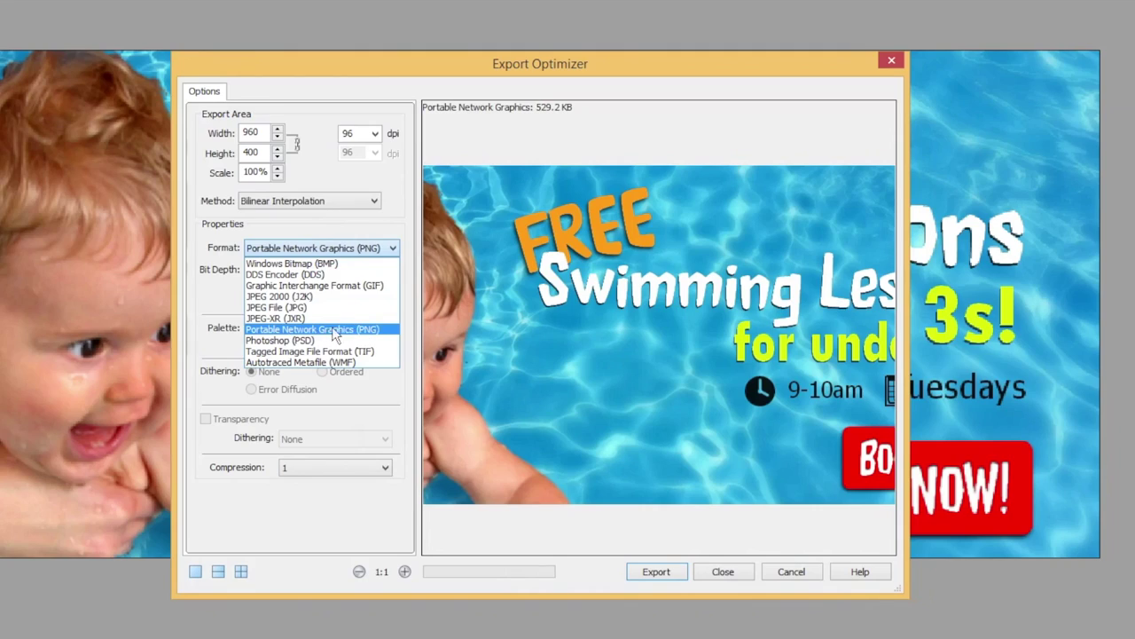
click(393, 327)
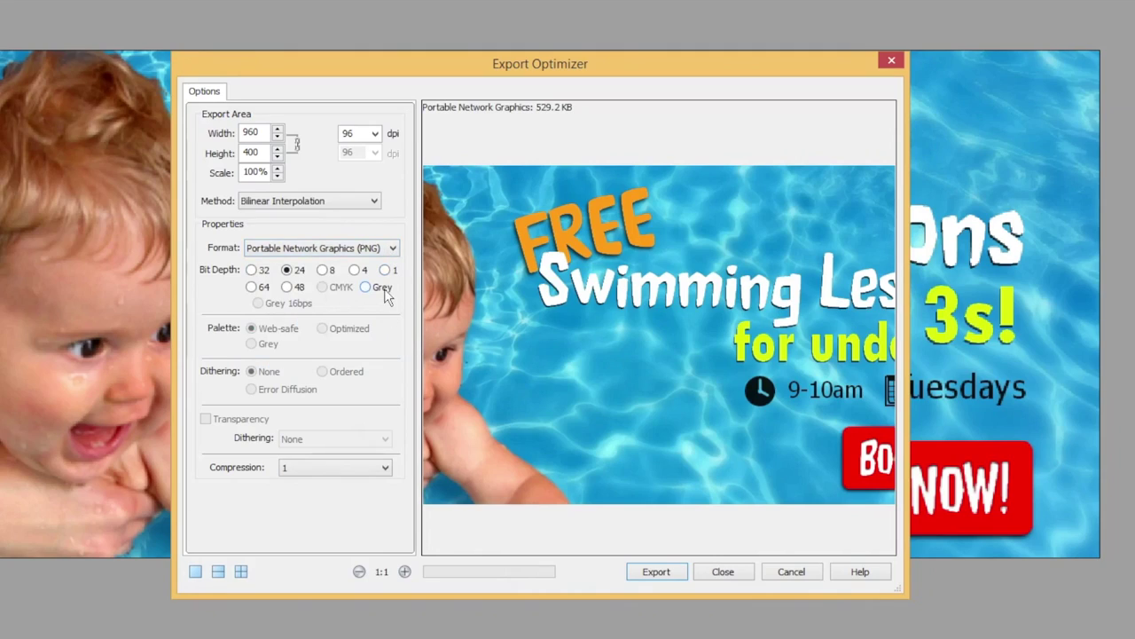
Try 32-bit PNG with transparency, then return to 24-bit depth at about 529.2 KB.
mouse_move(518, 458)
mouse_down()
mouse_move(684, 458)
mouse_move(686, 439)
mouse_move(520, 443)
mouse_up()
drag(697, 443, 586, 444)
drag(461, 443, 616, 441)
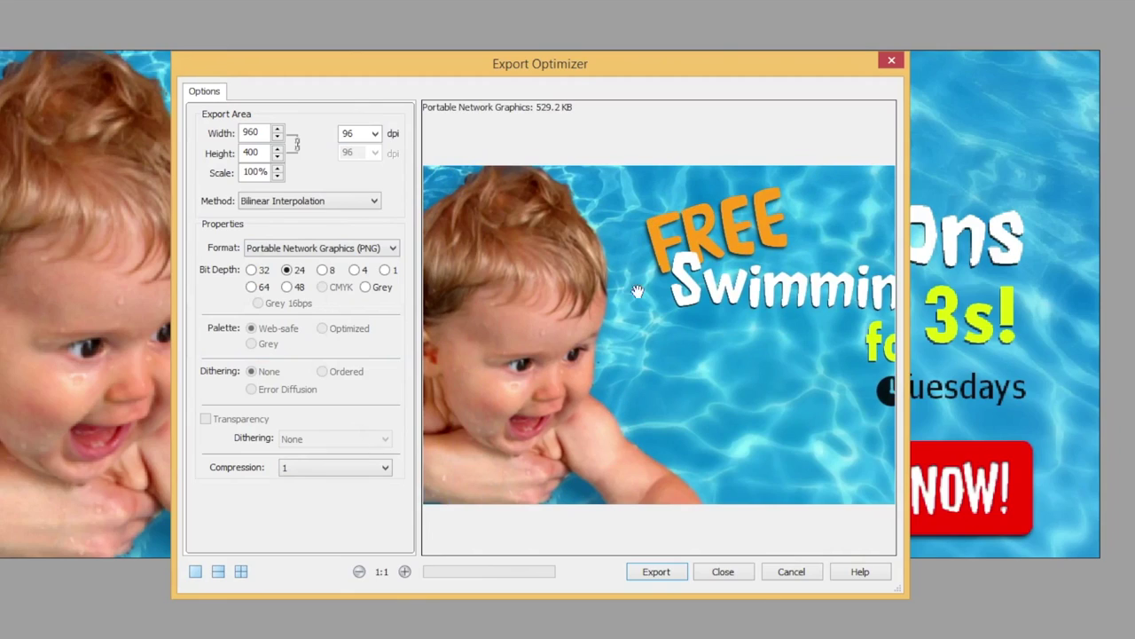
click(252, 270)
drag(749, 349, 517, 342)
click(286, 270)
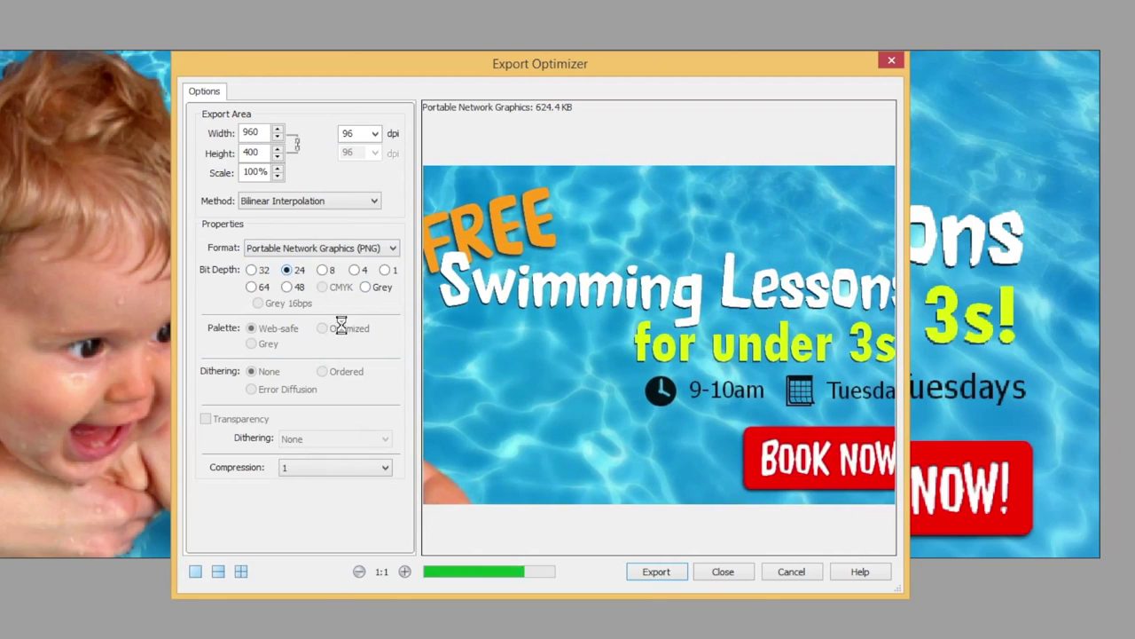
drag(594, 329, 755, 329)
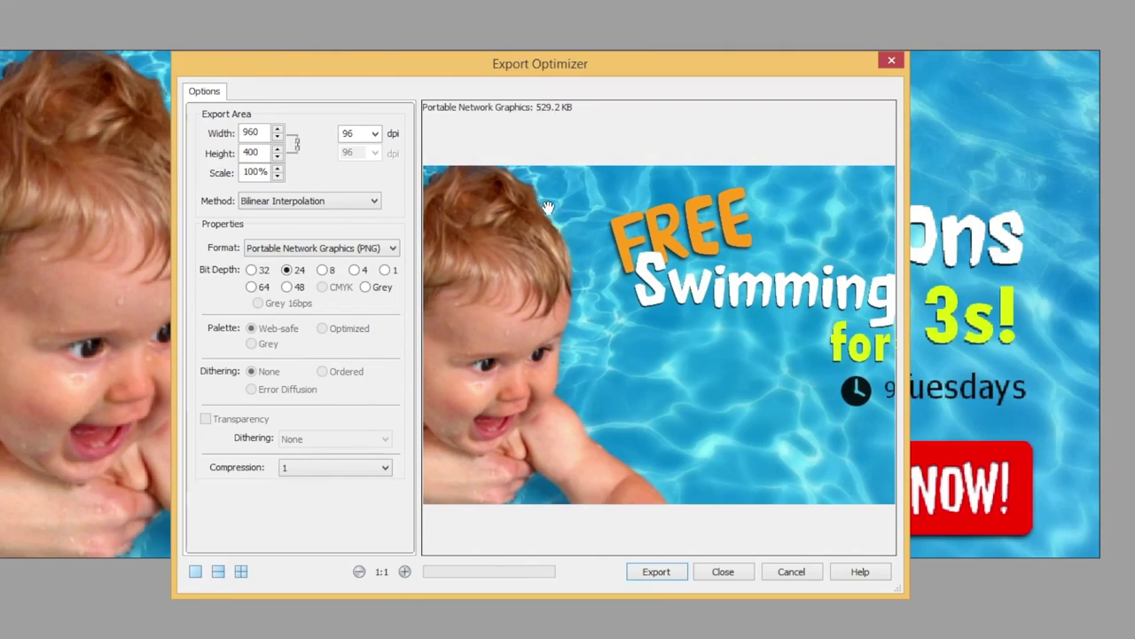
click(387, 252)
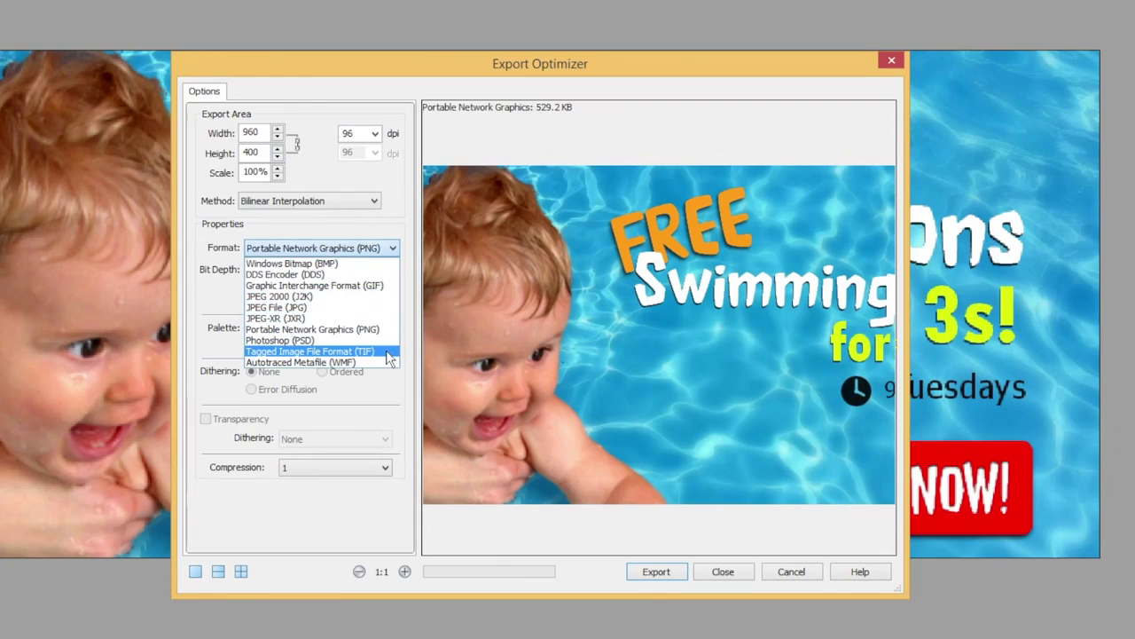
click(393, 307)
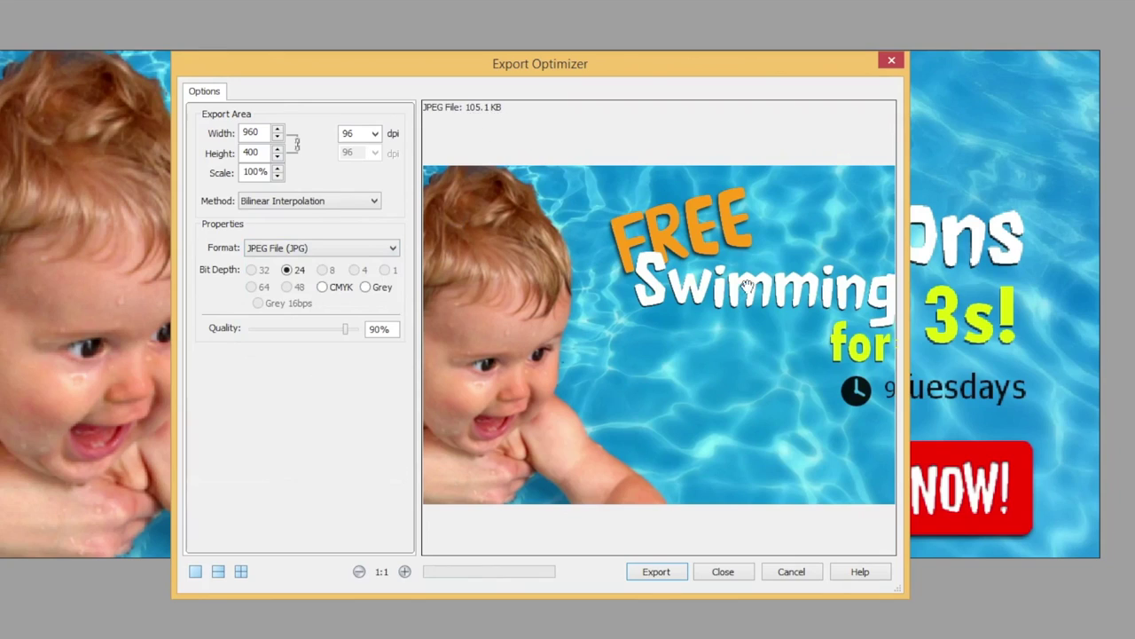
drag(748, 286, 578, 277)
drag(746, 266, 605, 317)
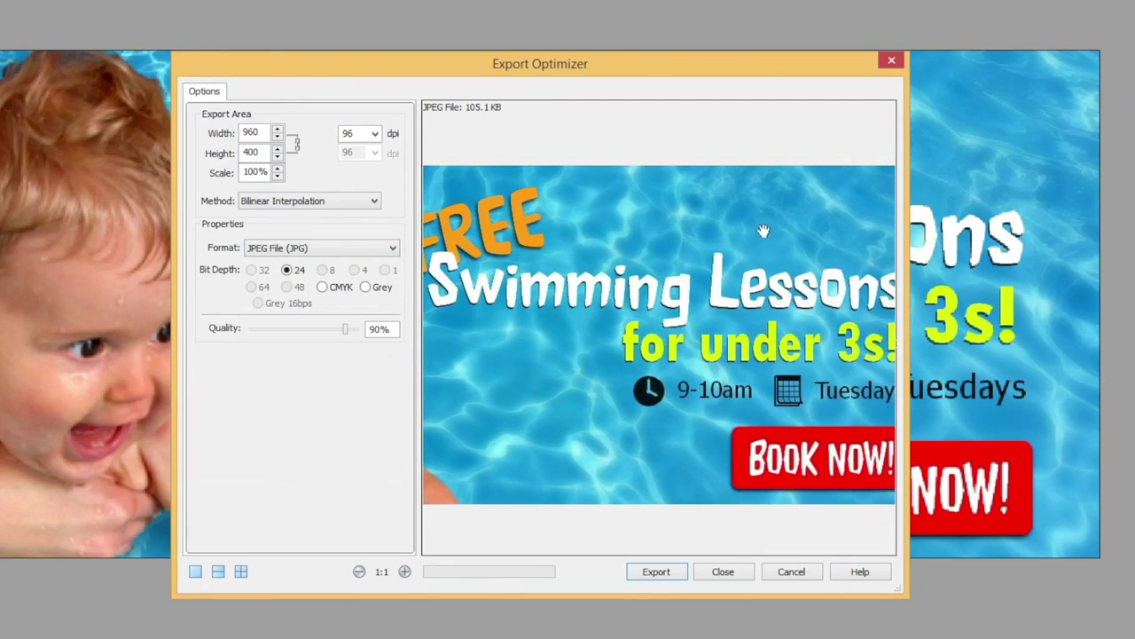
drag(575, 321, 608, 312)
click(395, 247)
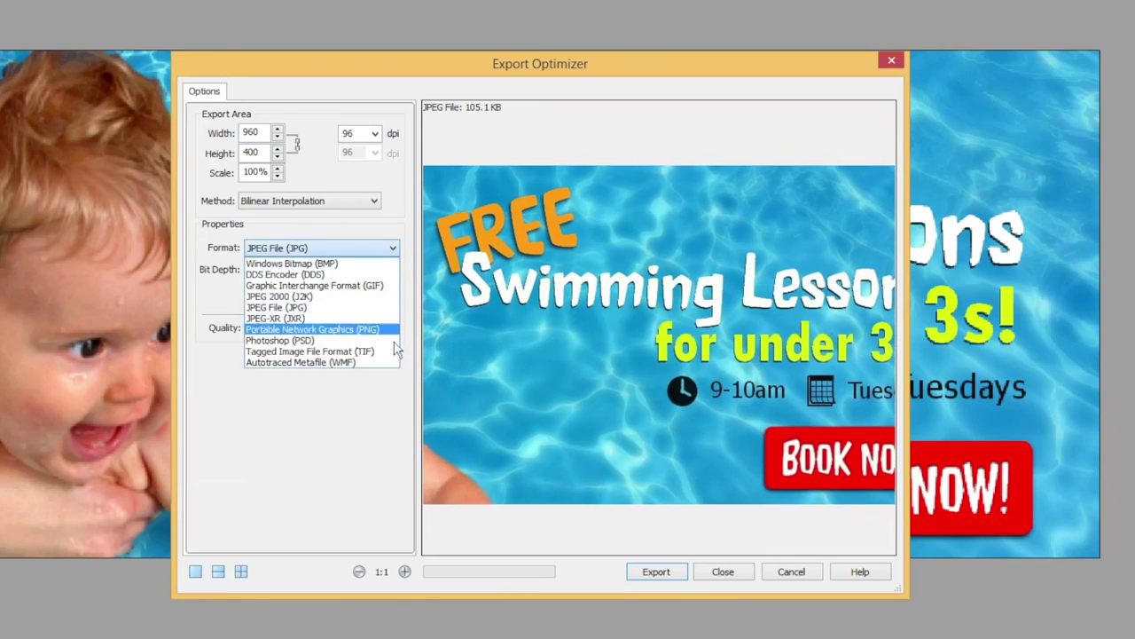
click(382, 326)
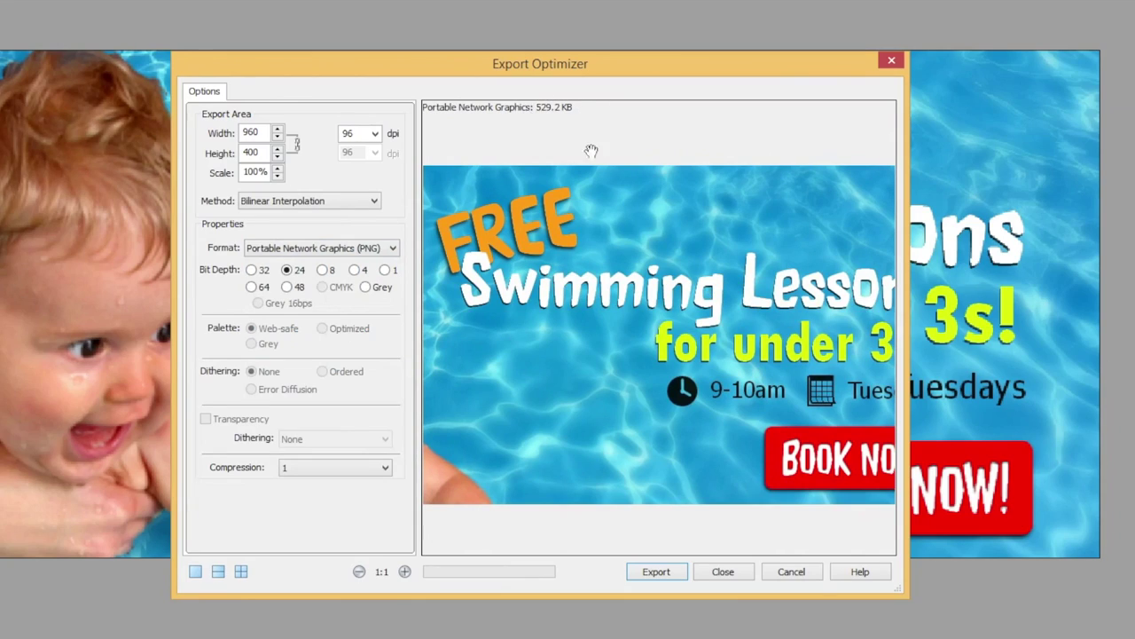
drag(768, 228, 826, 226)
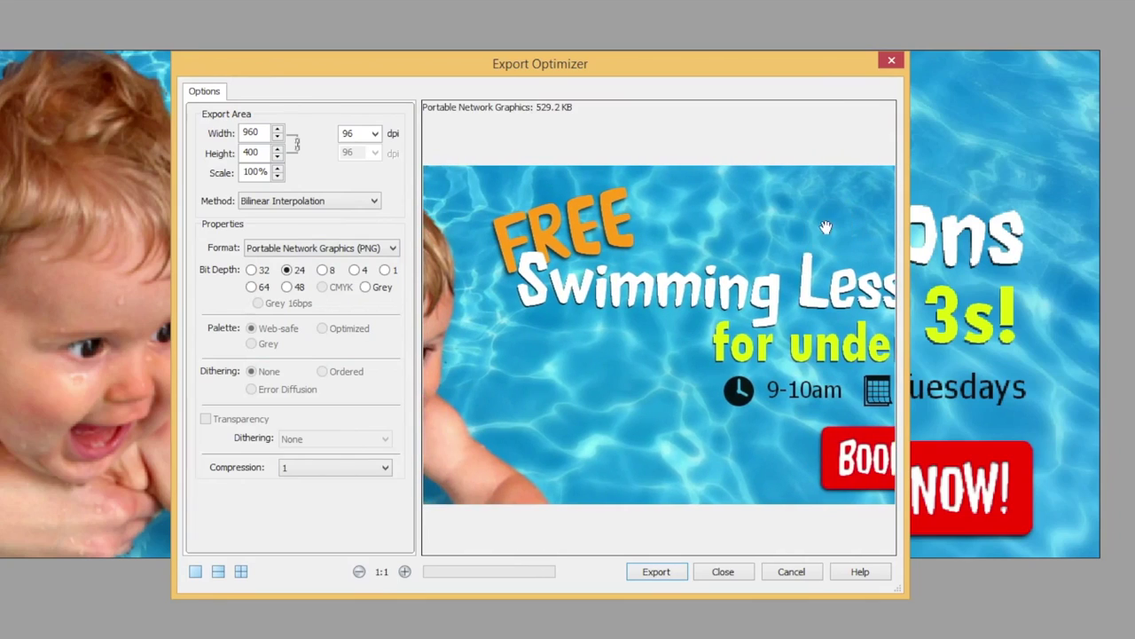
drag(509, 205, 548, 111)
drag(503, 234, 555, 234)
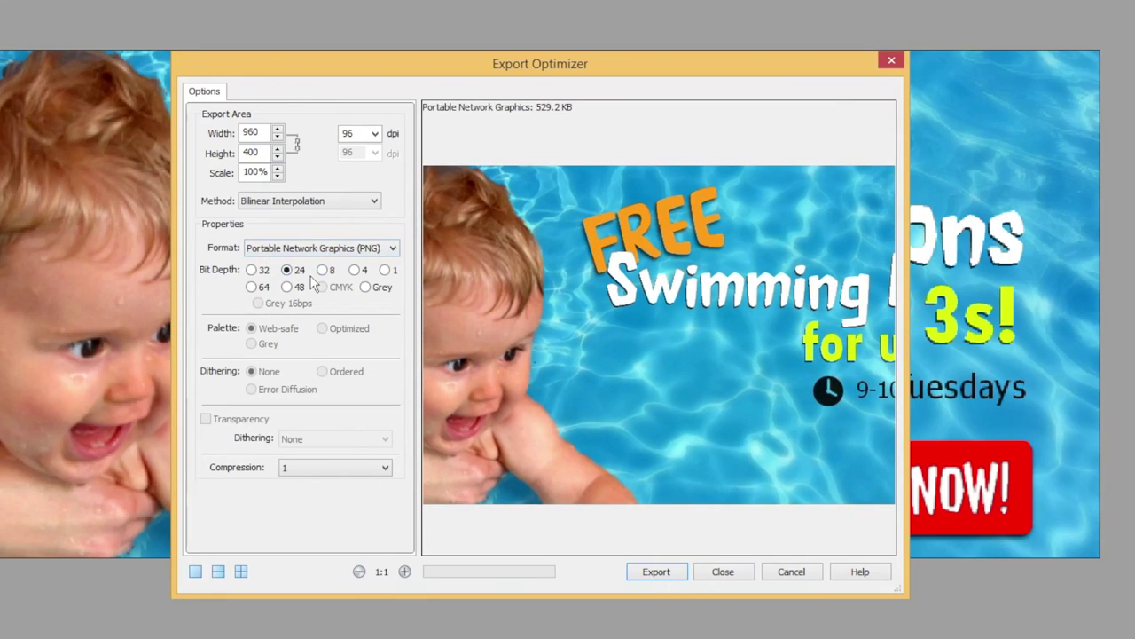
click(794, 332)
click(590, 328)
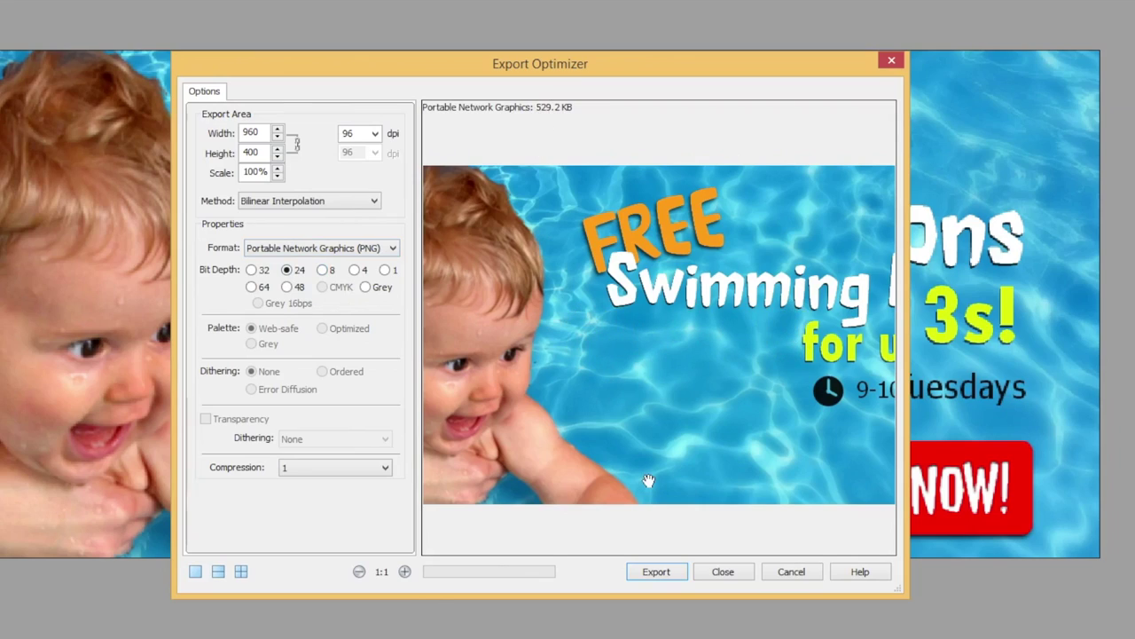
Export the PNG to the Promo Banner folder, appending ' - 960x400' to the file name.
click(672, 571)
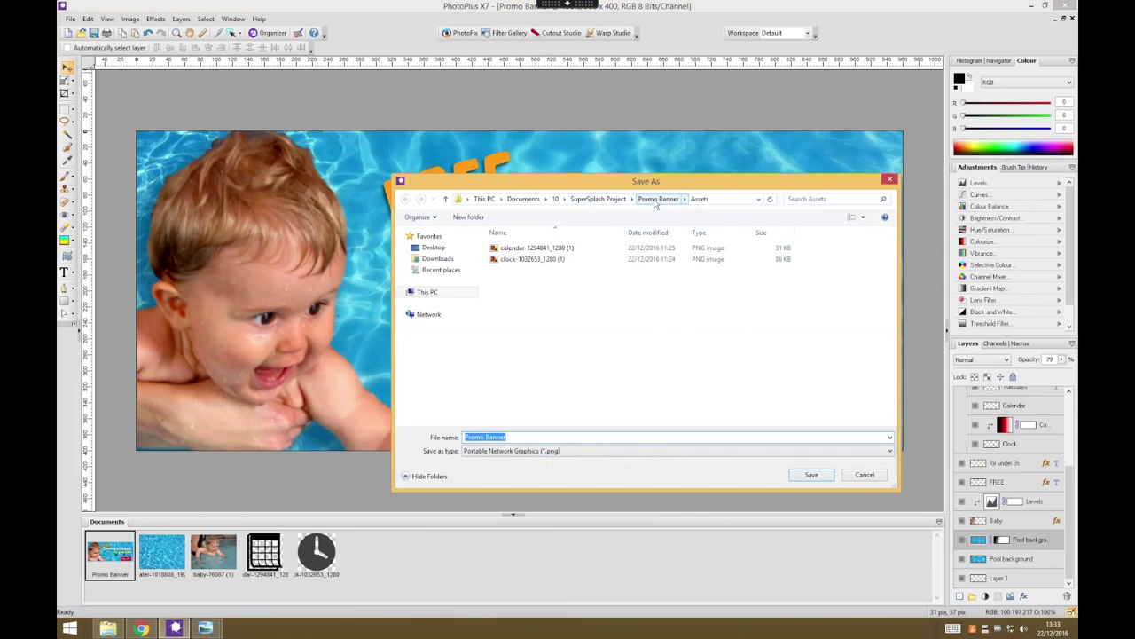
click(657, 198)
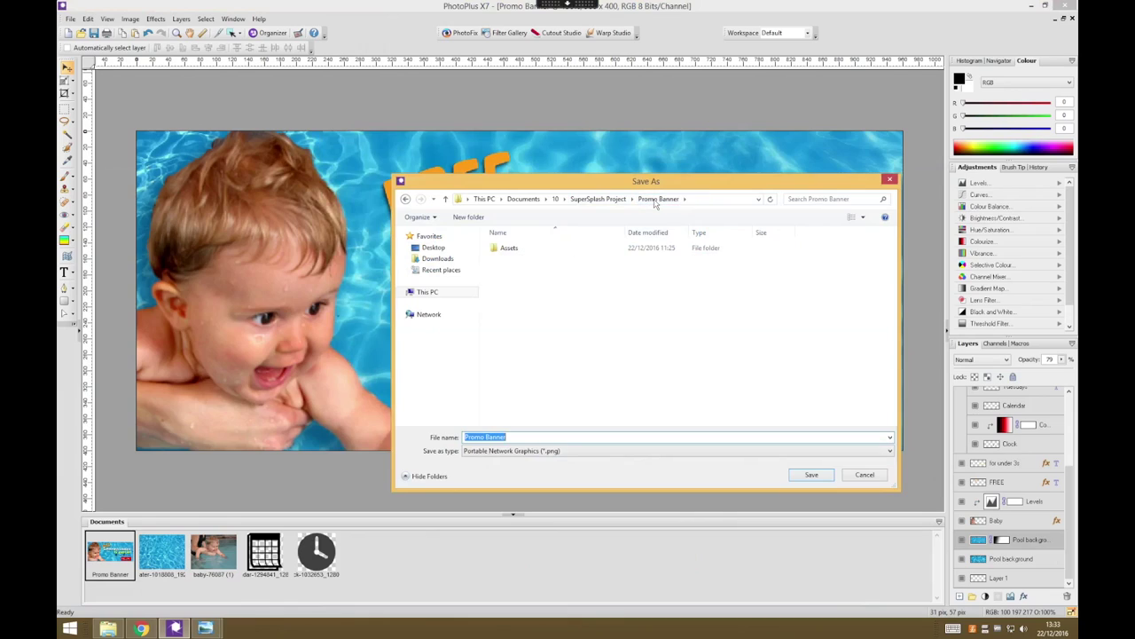
click(529, 436)
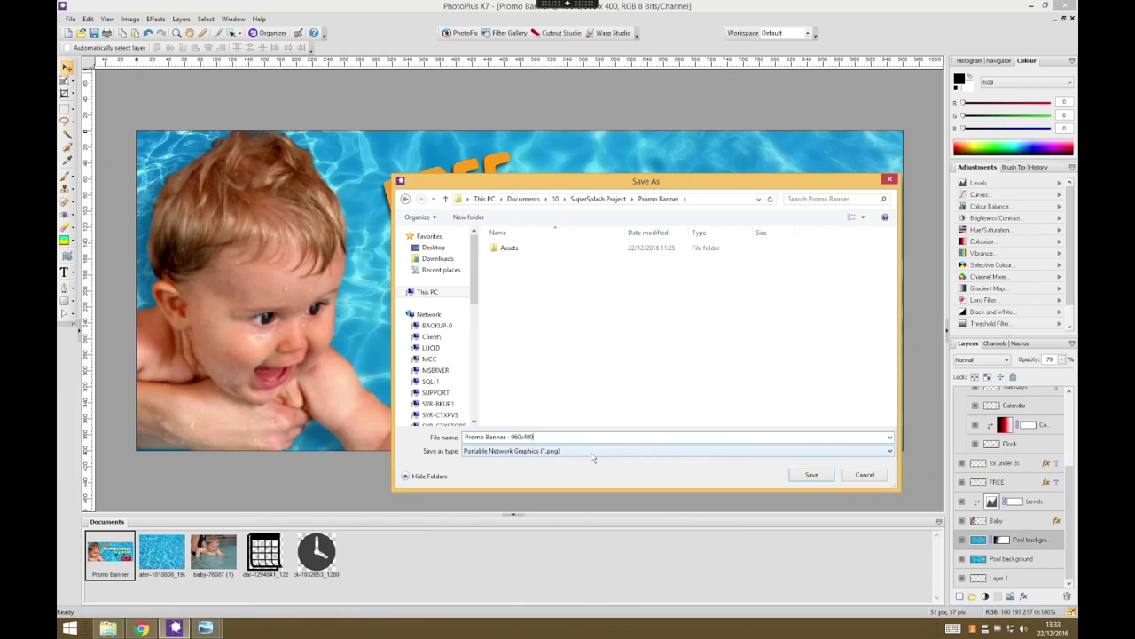
click(813, 476)
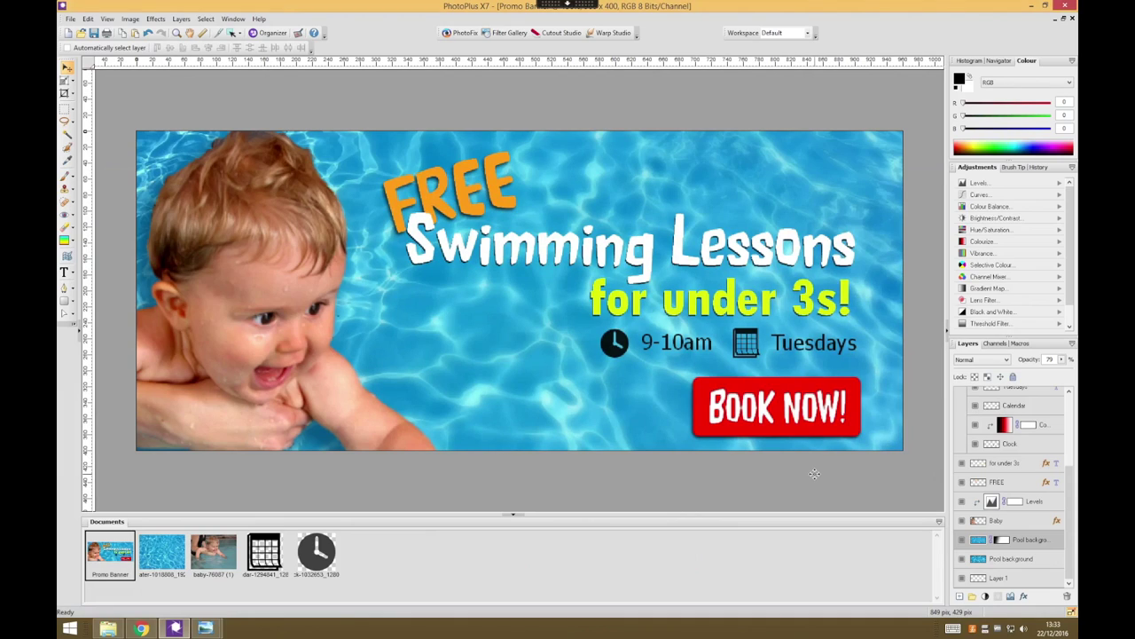
In SuperSplash Project > Promo Banner, open the 530 KB 'Promo Banner - 960x400' PNG.
click(118, 632)
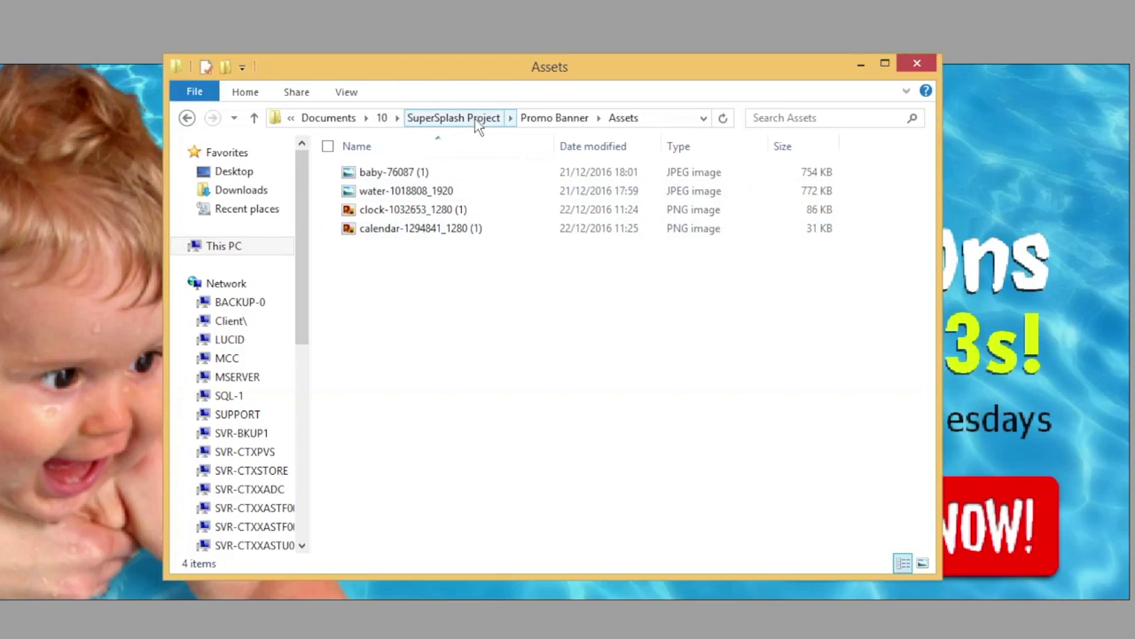
click(474, 118)
double_click(464, 210)
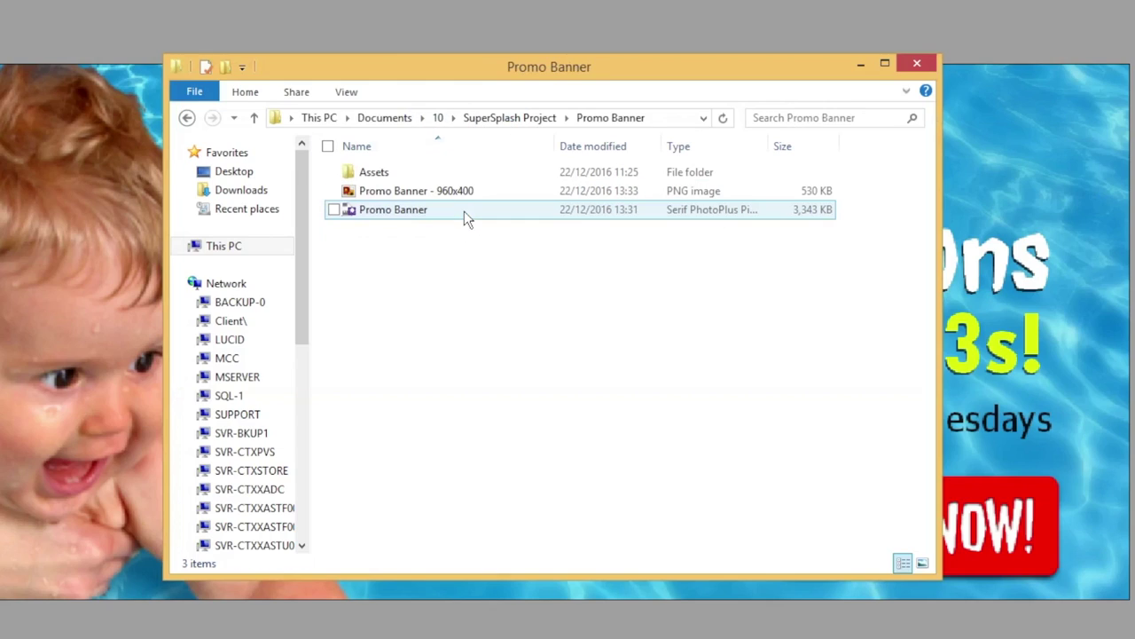
mouse_move(509, 195)
double_click(509, 192)
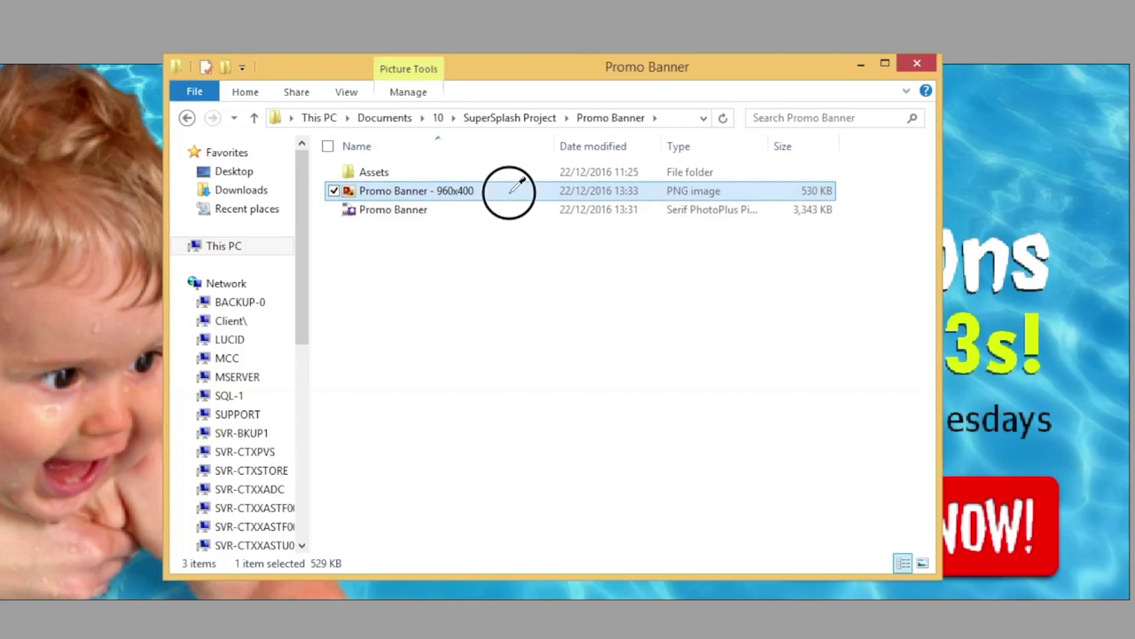